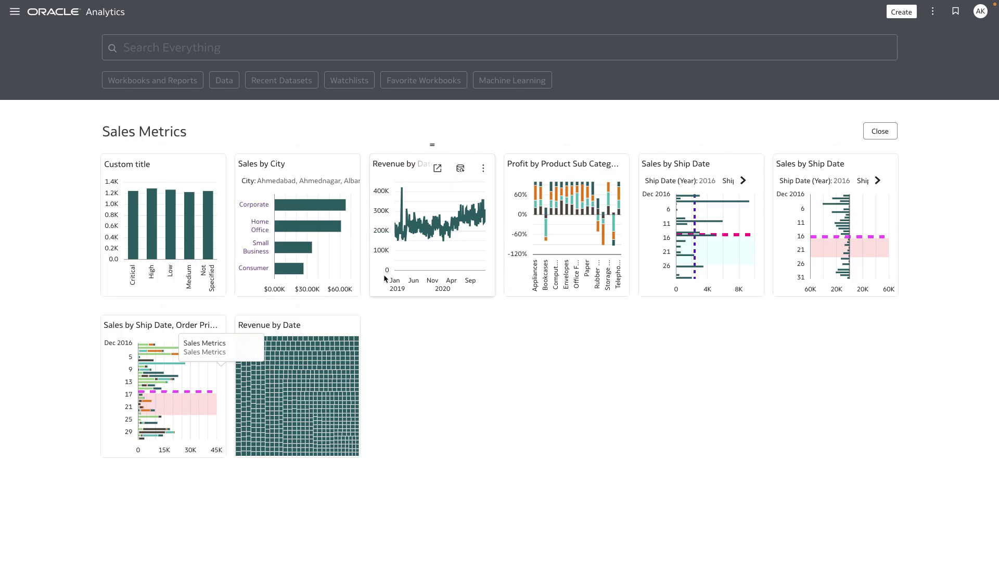
Step: Close Sales Metrics and inspect the Sales KPIs watchlist's properties
left_click(881, 133)
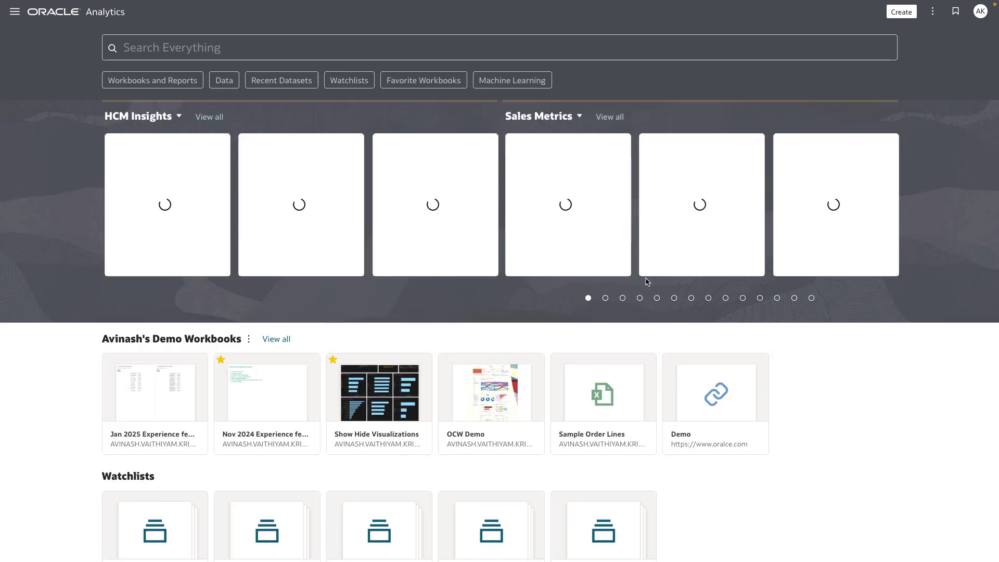
scroll(645, 281, "down", 2)
scroll(645, 276, "down", 1)
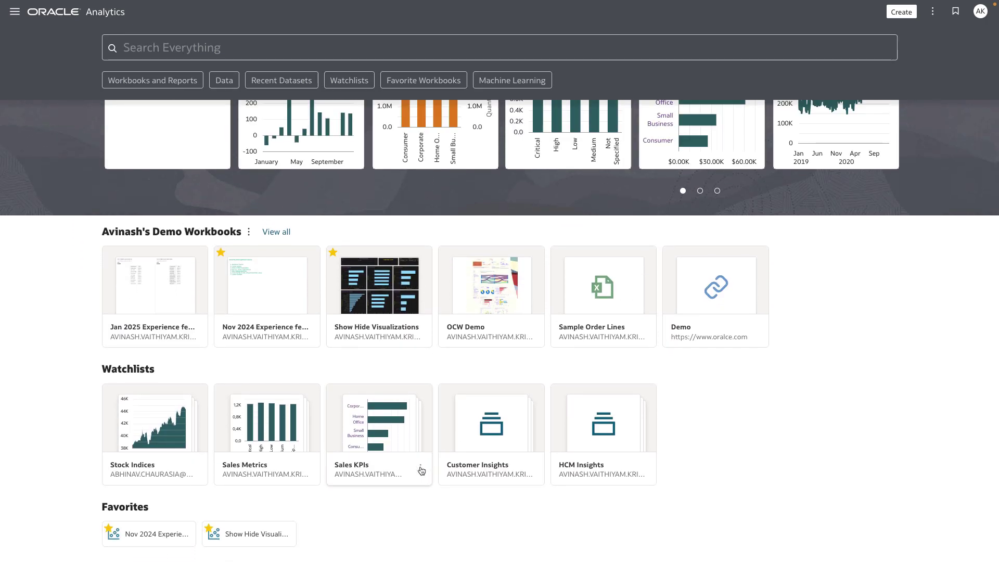
left_click(422, 471)
left_click(446, 478)
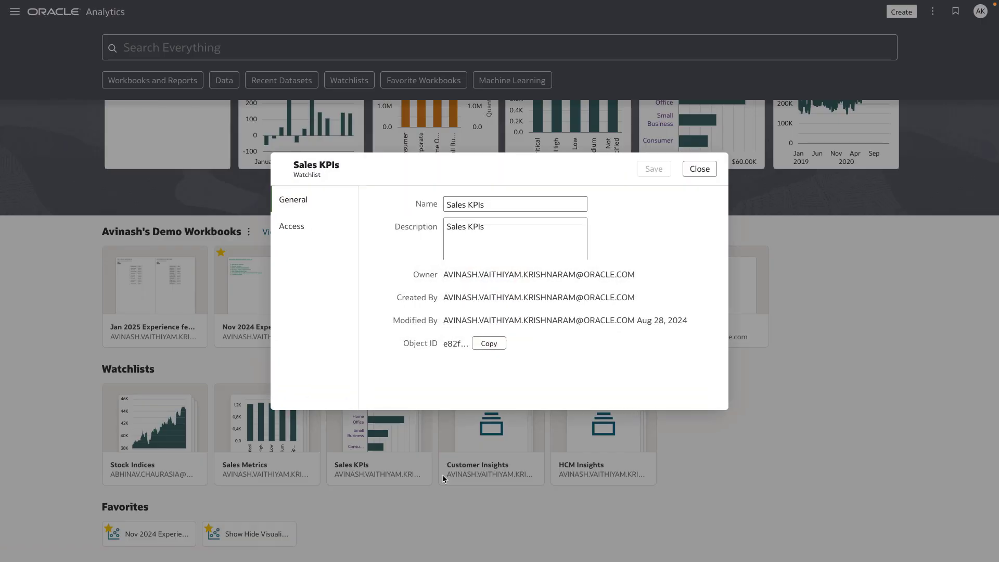
Step: Review Sales KPIs access permissions across the All, Users and Roles lists
left_click(298, 228)
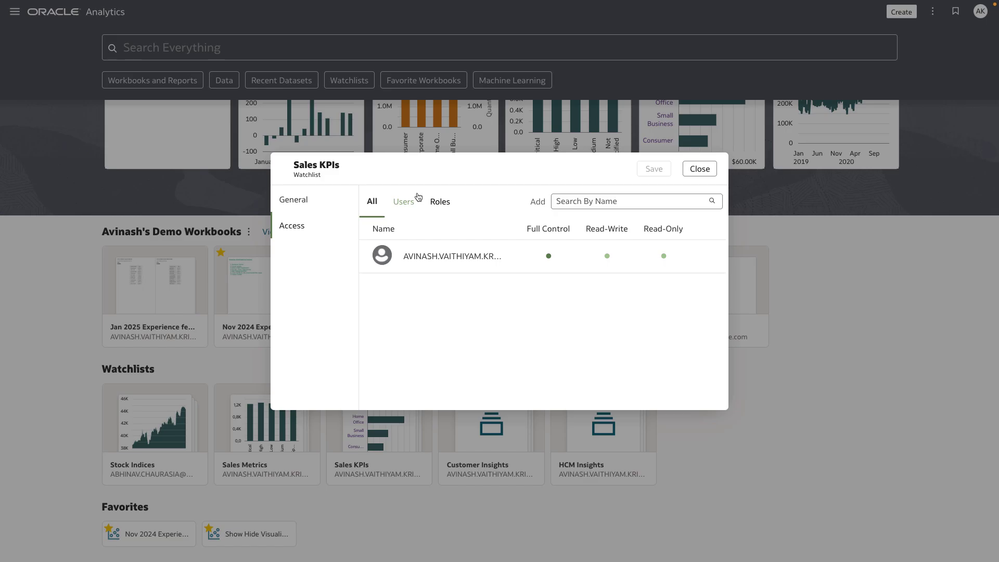
left_click(559, 200)
left_click(402, 203)
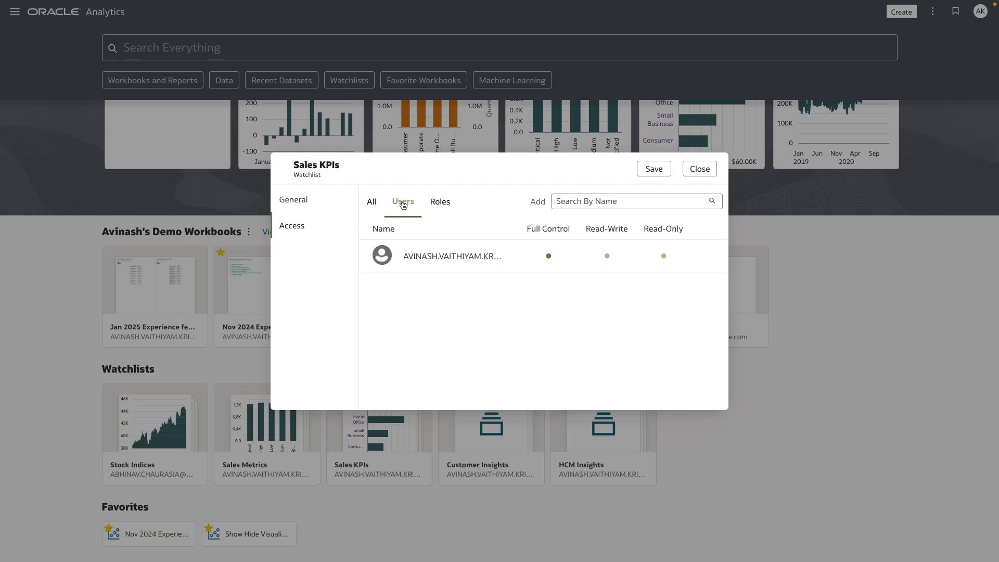
left_click(440, 207)
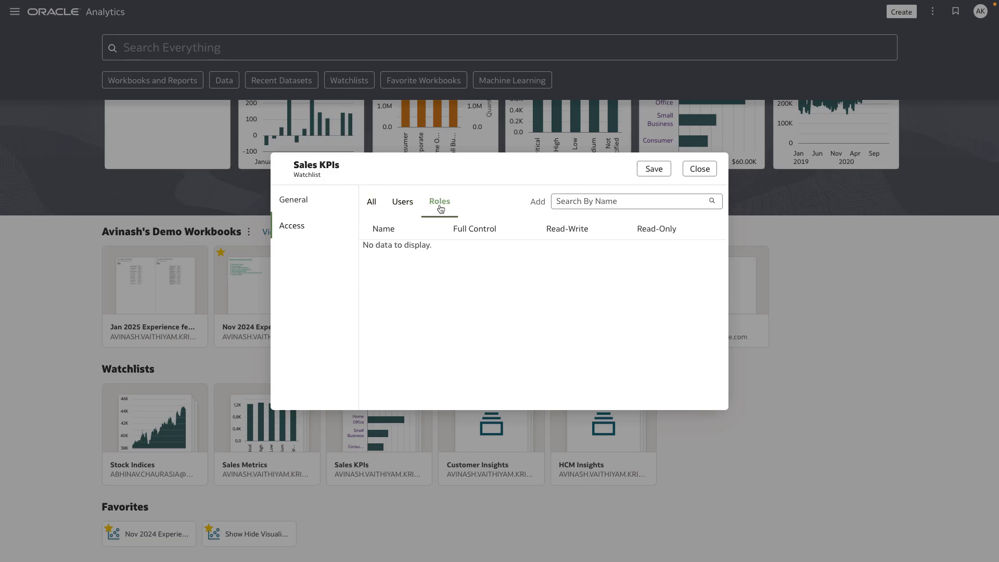
Step: Add a second user to Sales KPIs with Read-Write access and save the changes
left_click(403, 203)
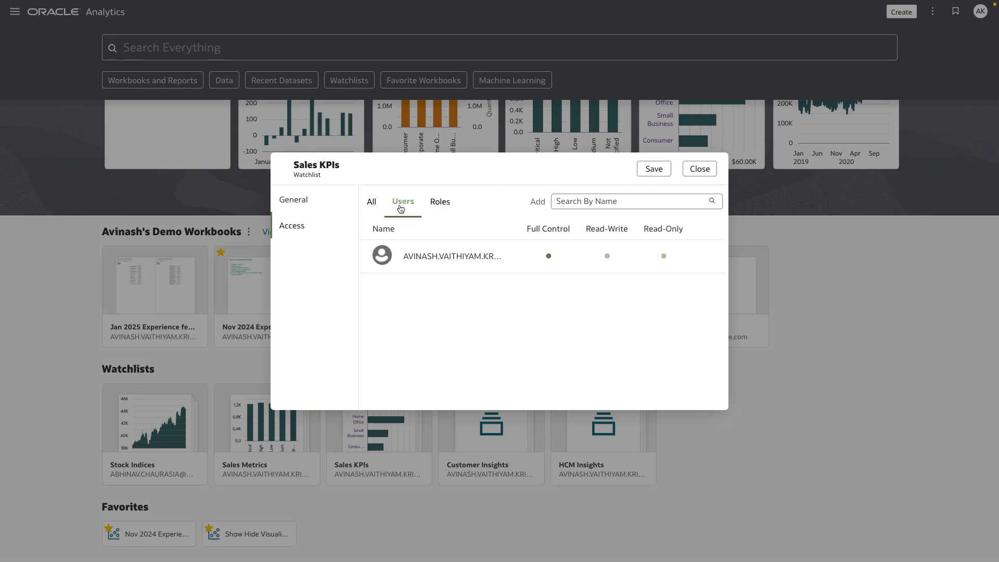
left_click(599, 200)
type("Abhinav ch")
left_click(635, 218)
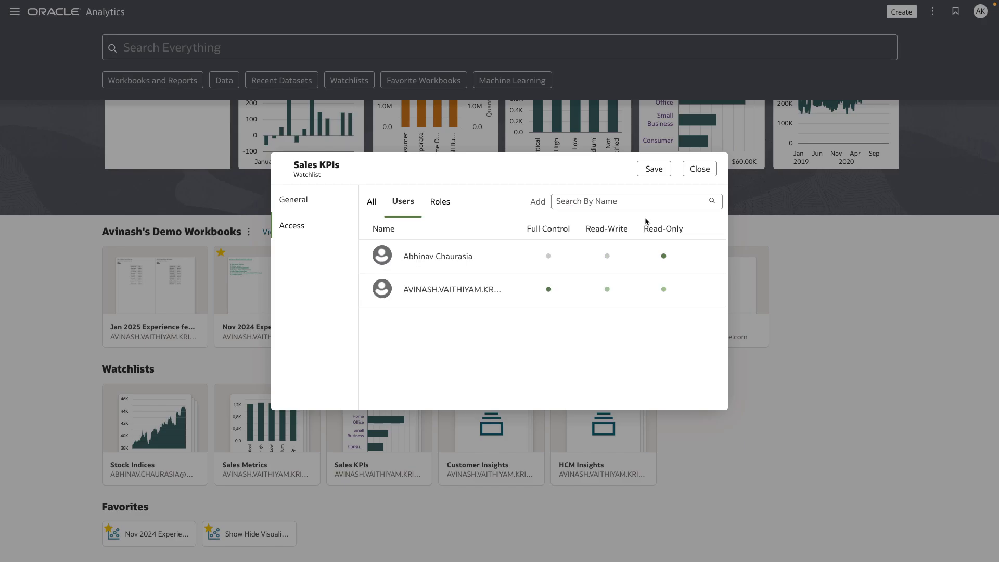
left_click(606, 256)
left_click(653, 168)
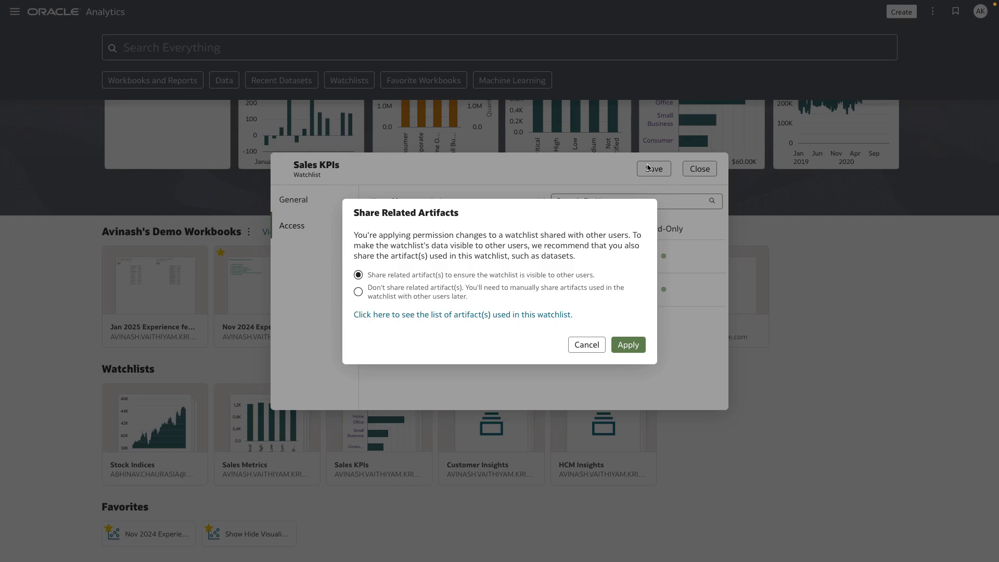
Step: Share related artifacts for Sales KPIs, then view and close the Stock Indices properties
left_click(628, 344)
left_click(699, 169)
scroll(307, 388, "down", 3)
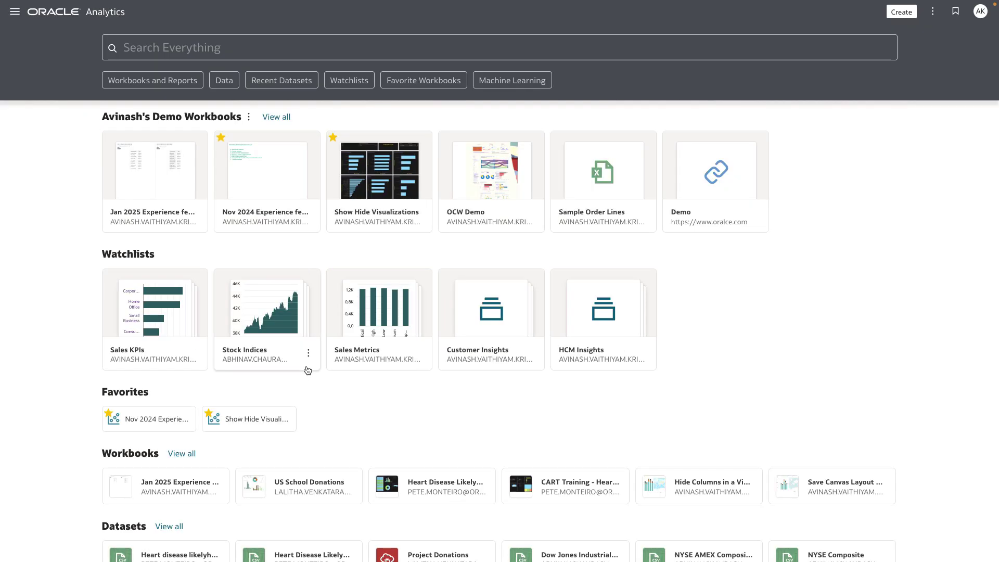
left_click(308, 355)
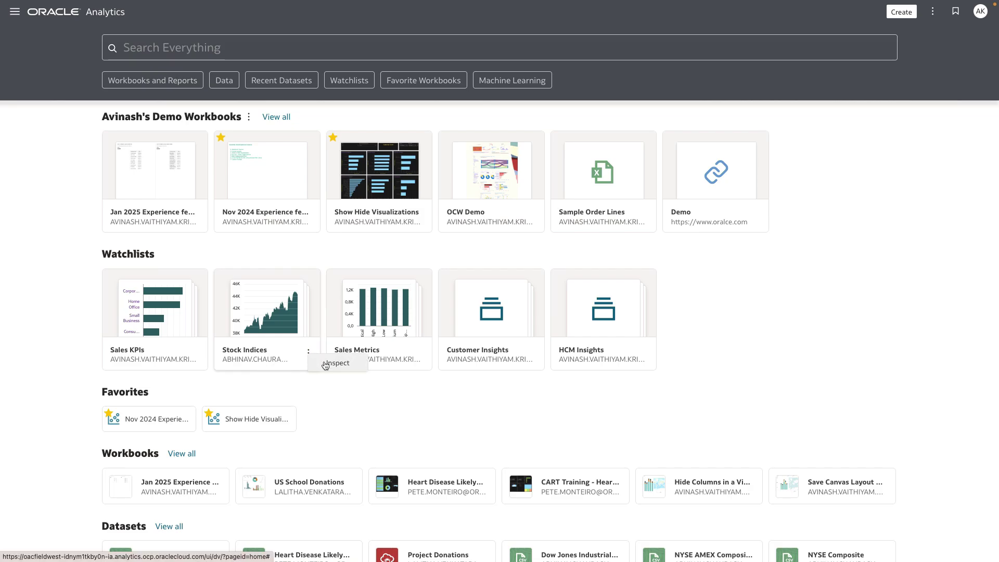
left_click(324, 367)
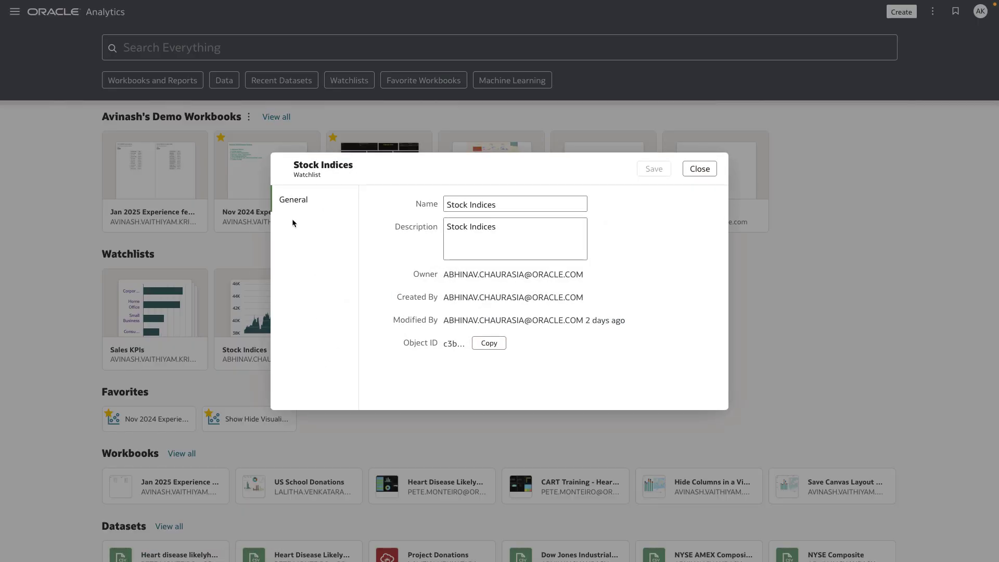
left_click(699, 168)
left_click(266, 312)
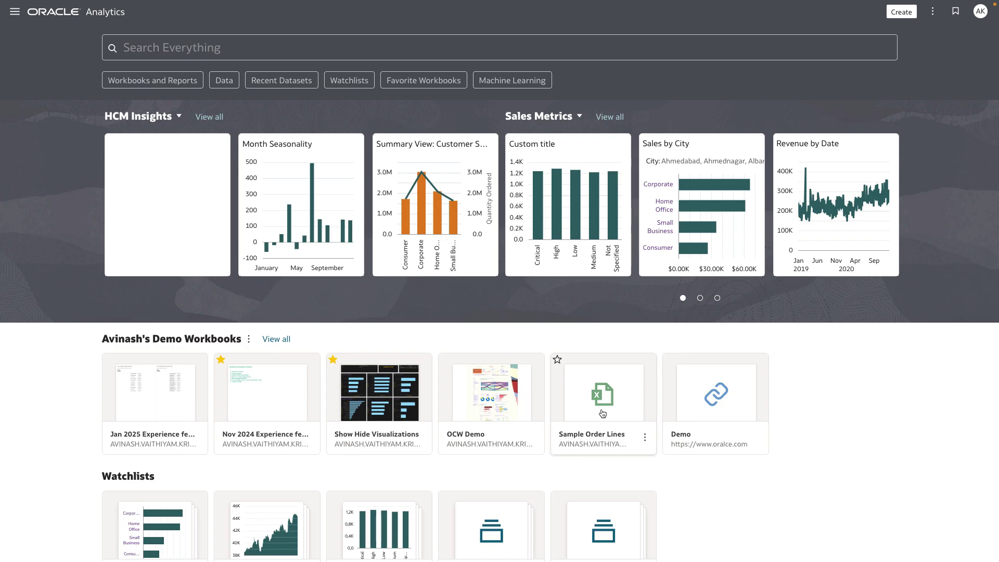
Step: Create a Sample Order Lines workbook and add the Dow Jones Industrial Average watchlist chart
left_click(601, 413)
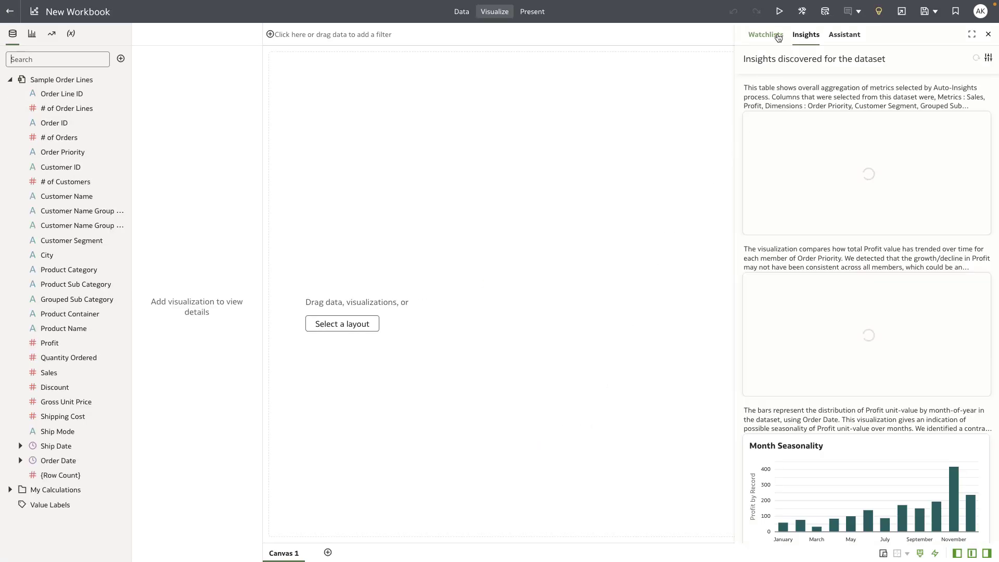
left_click(778, 36)
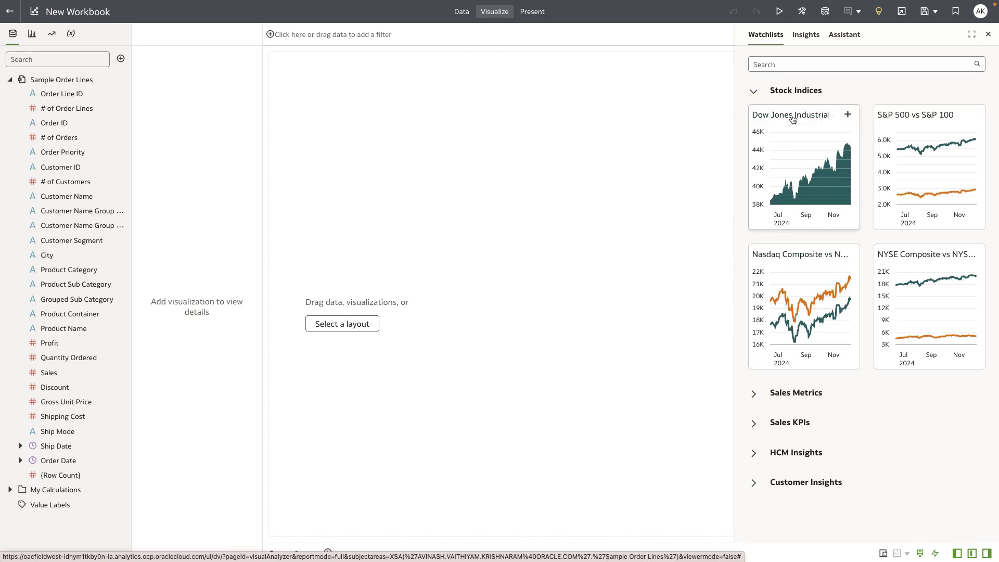
mouse_move(812, 188)
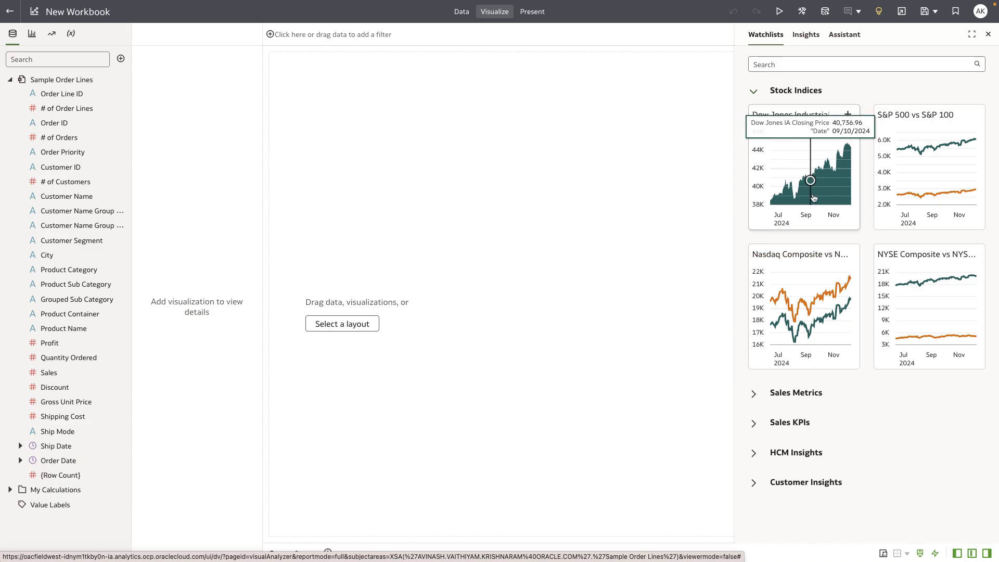
left_click(848, 116)
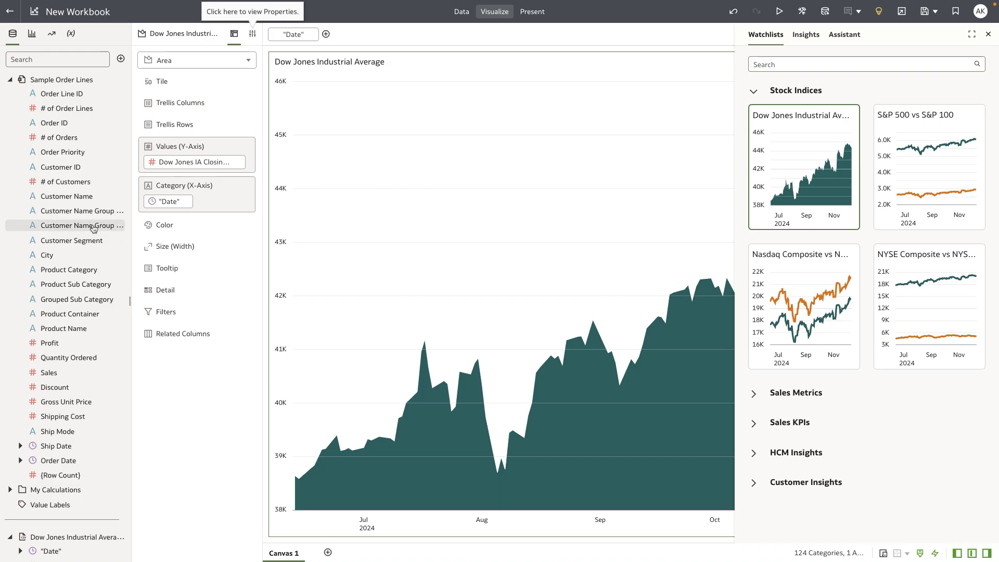
Step: Build a bar chart of # of Customers by Order Priority on the canvas
left_click(77, 153)
left_click(75, 182, "ctrl")
left_click_drag(76, 181, 266, 202)
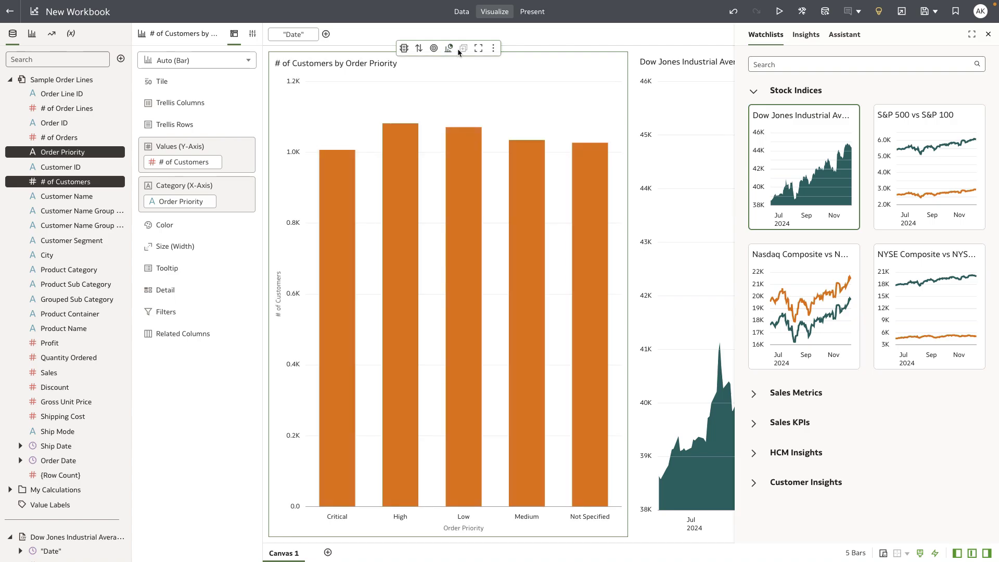
Step: Save as 'New Workbook demo' and add the bar chart as Stock Indices' first card
left_click(926, 12)
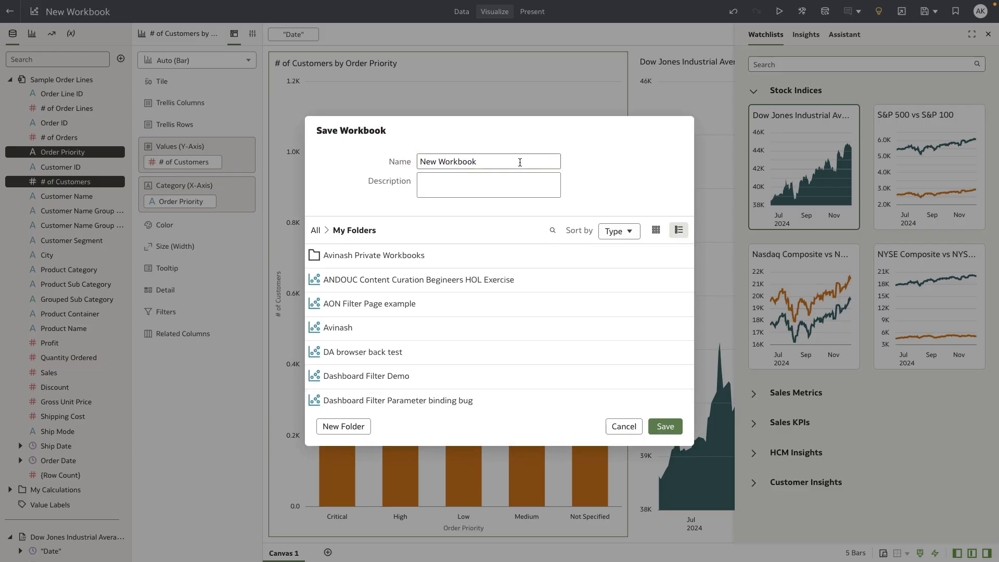
type("demo")
left_click(665, 426)
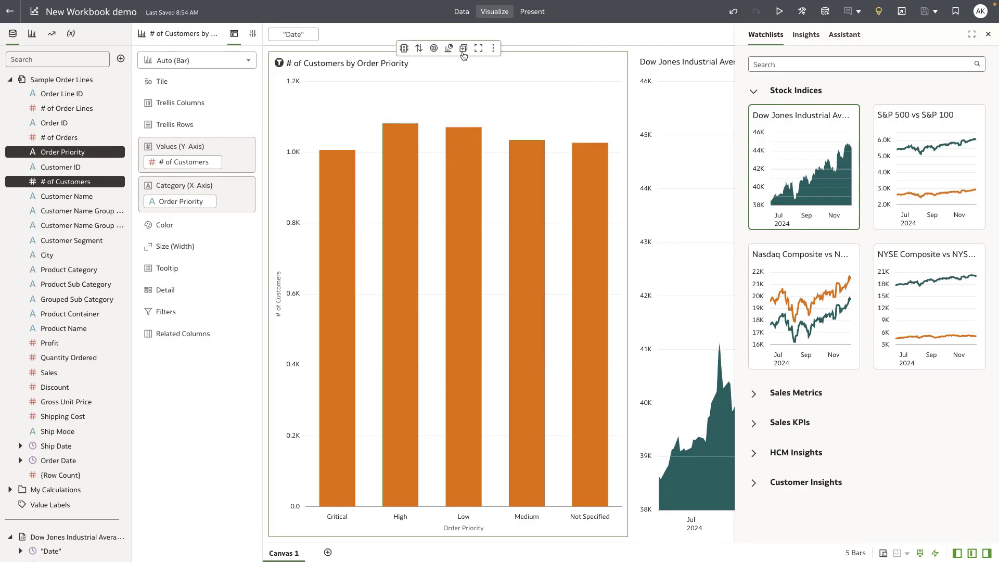
left_click(464, 49)
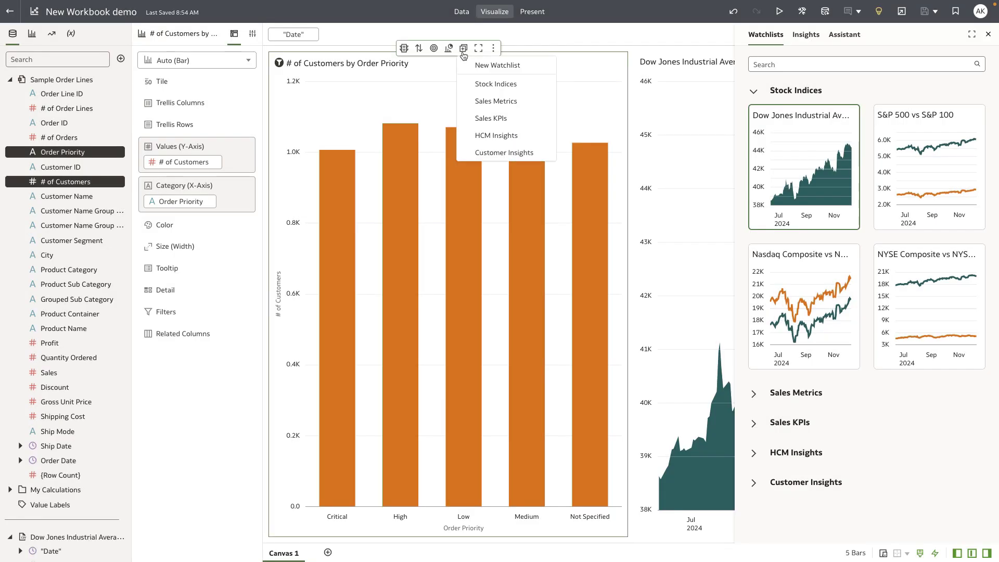
left_click(489, 84)
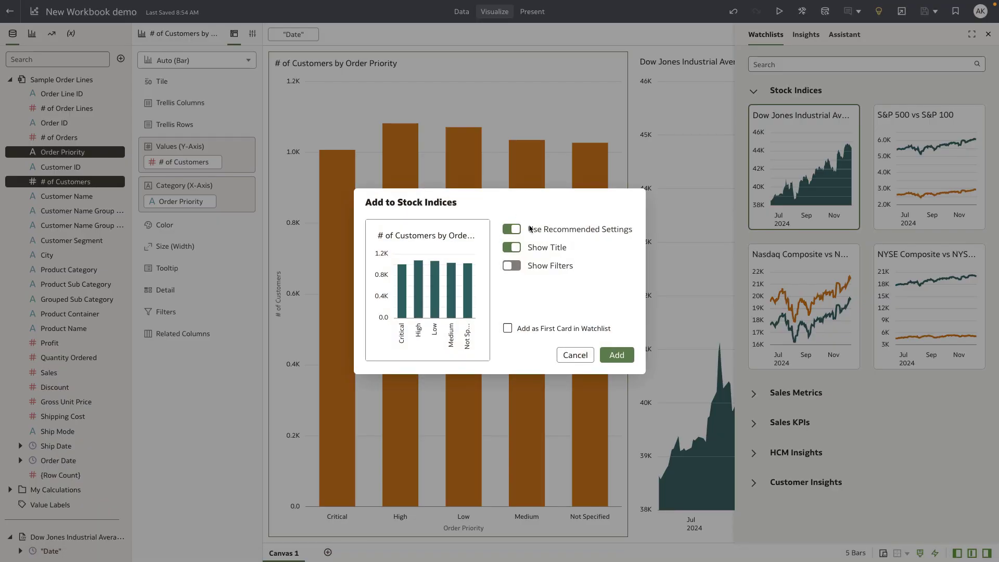
left_click(552, 329)
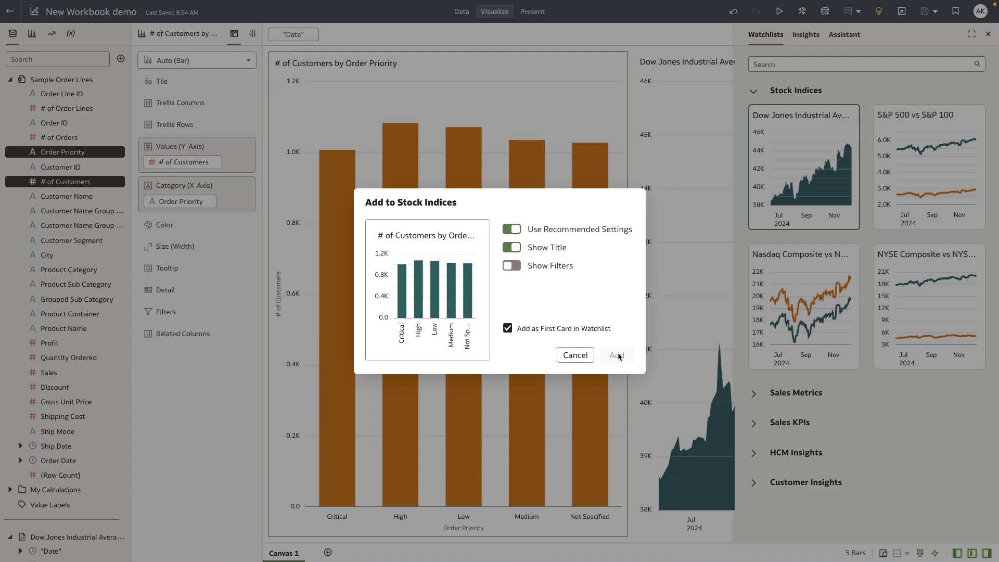
left_click(615, 355)
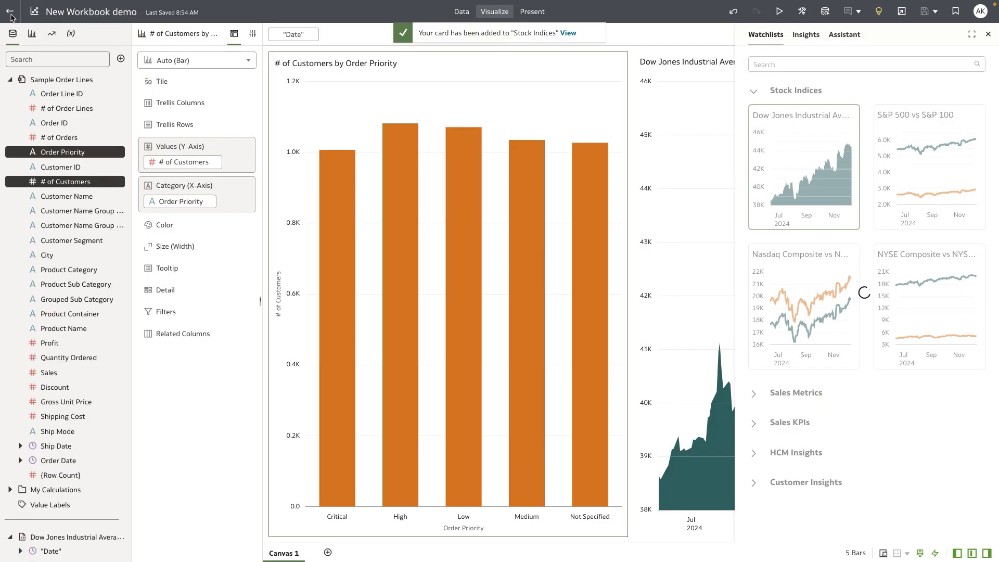
Step: Go back home and view the Stock Indices watchlist with its new first card
left_click(10, 12)
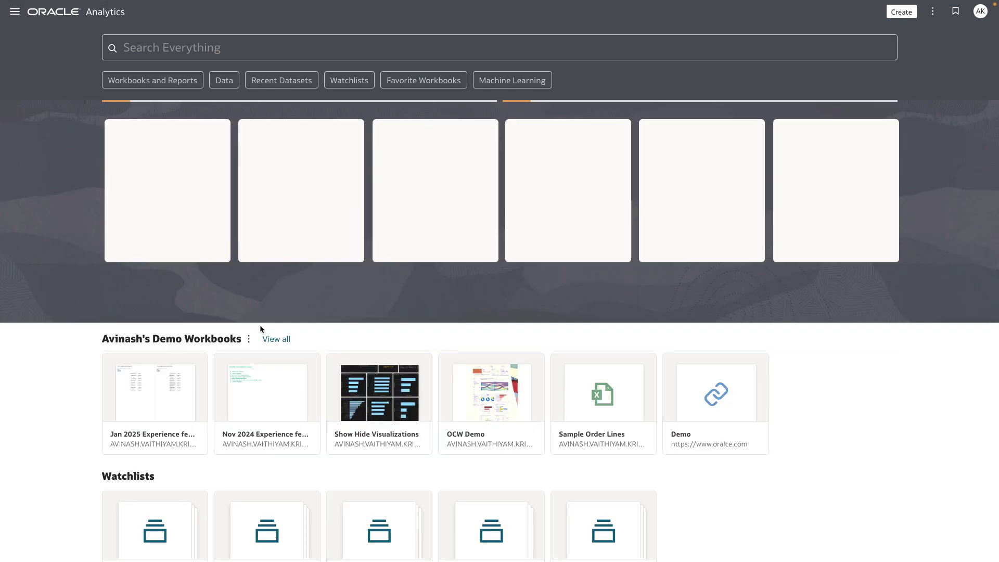
scroll(260, 324, "down", 3)
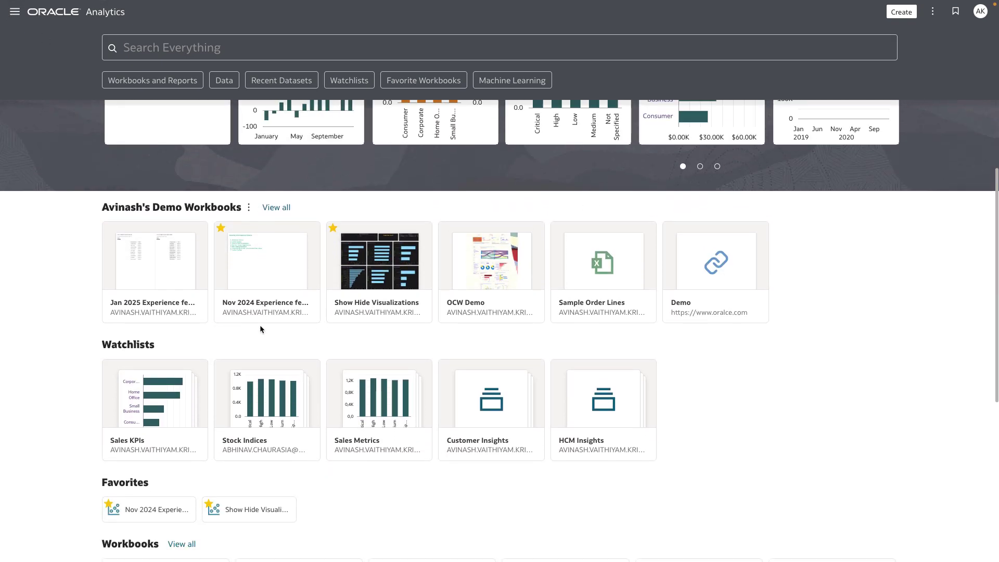
left_click(264, 401)
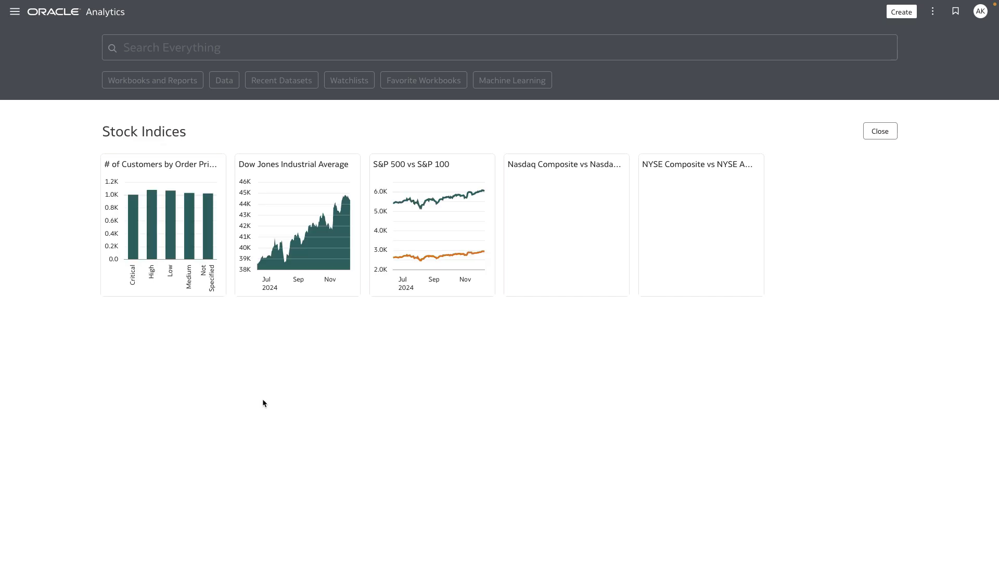